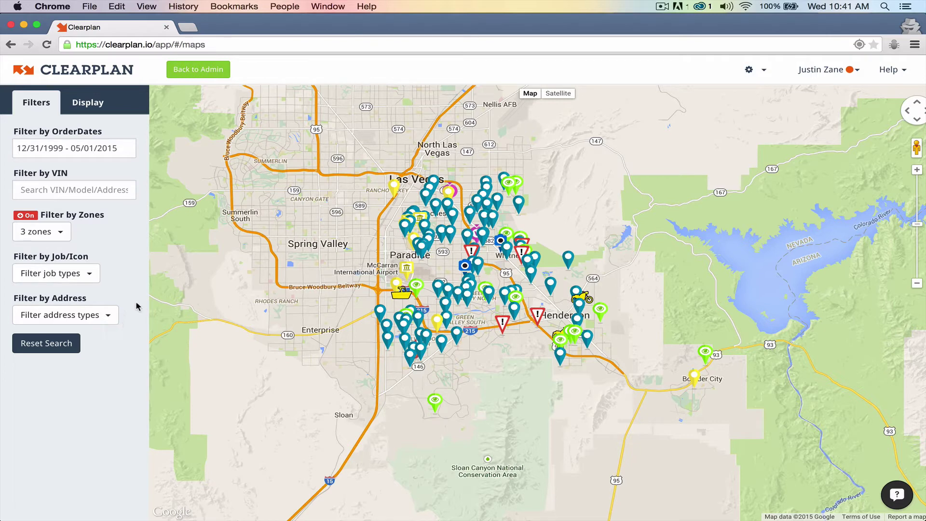
Check the 3-zone filter list, then zoom in one level and nudge the map onto central Las Vegas.
click(58, 232)
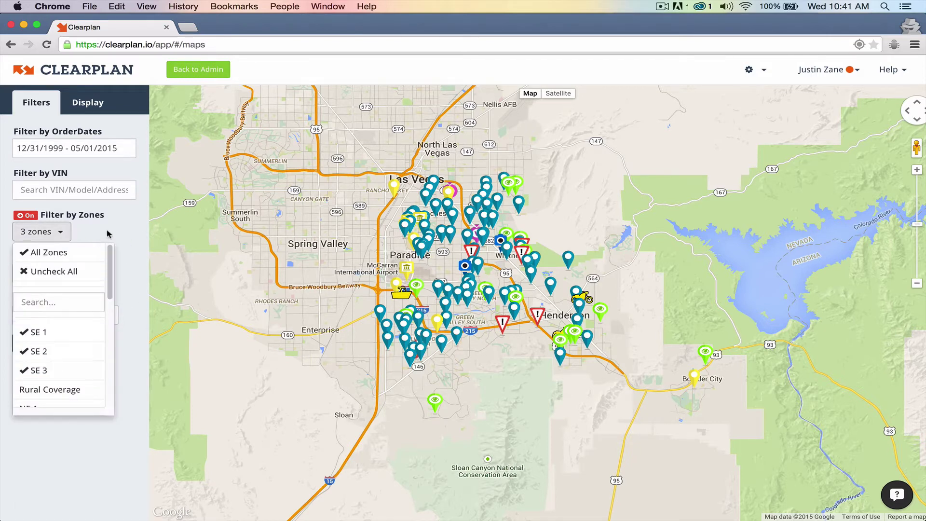
click(122, 230)
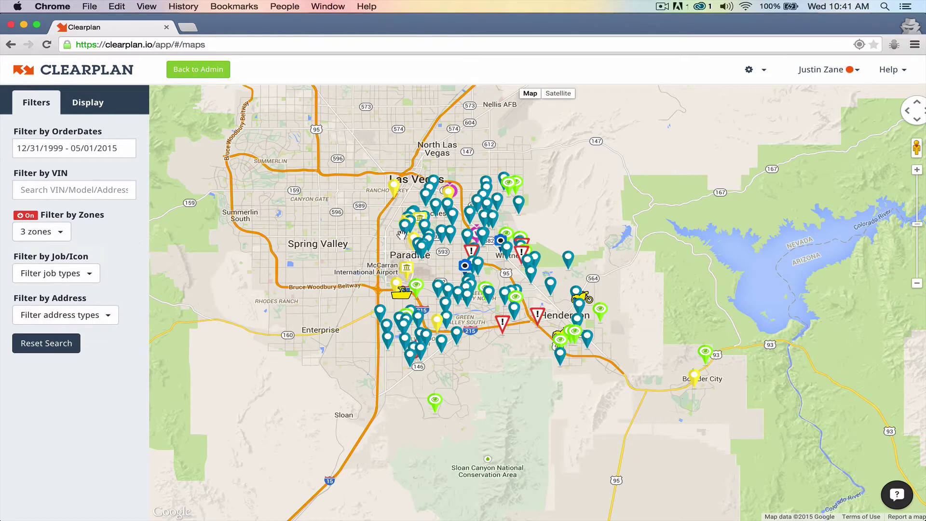
click(917, 169)
scroll(658, 192, down, 2)
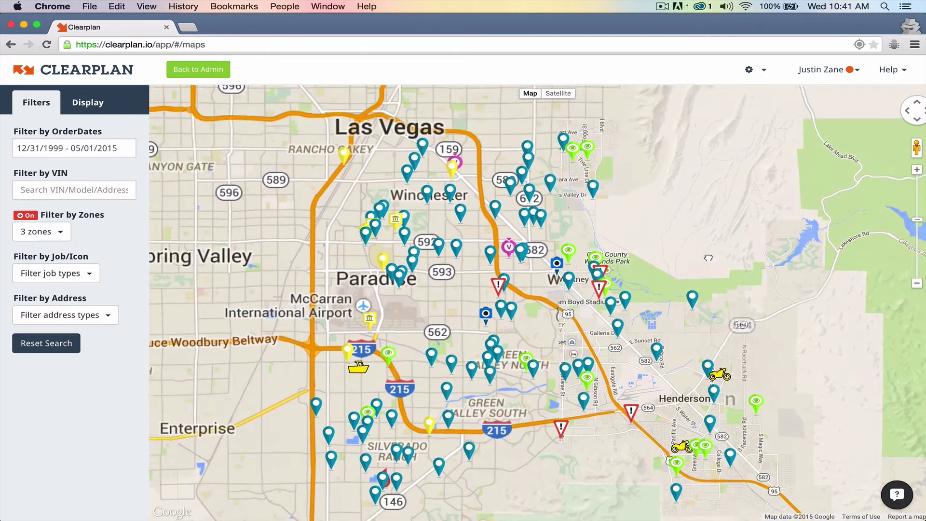
scroll(681, 233, up, 2)
drag(681, 233, 677, 228)
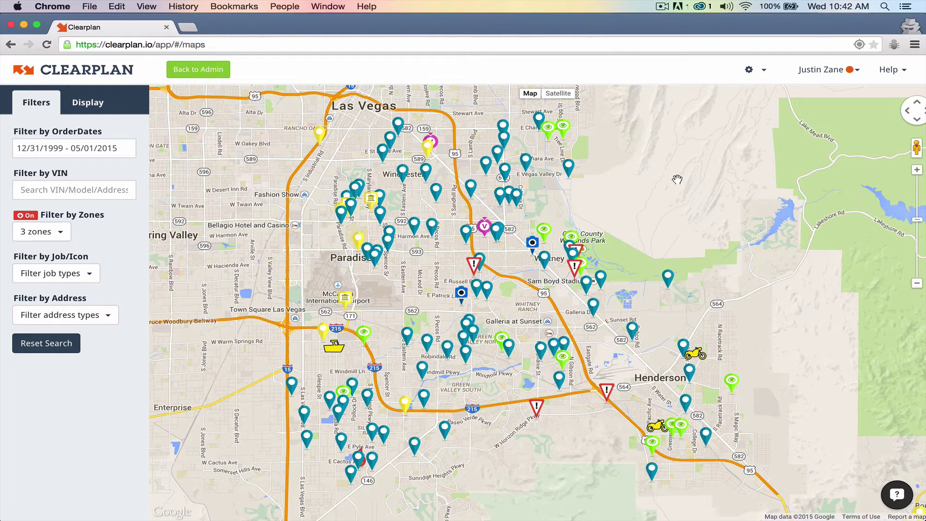
Turn Show Zones on to overlay the zone boundaries on the map.
click(87, 107)
click(63, 149)
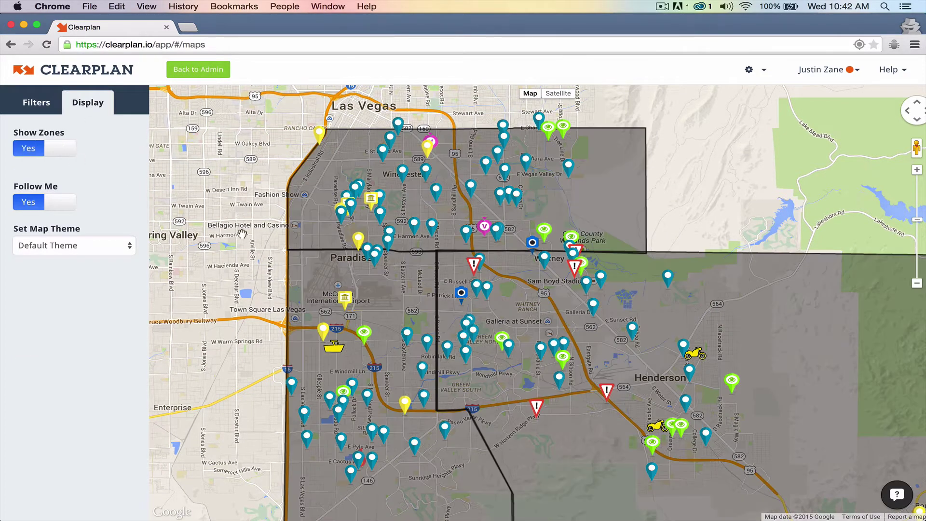
click(40, 107)
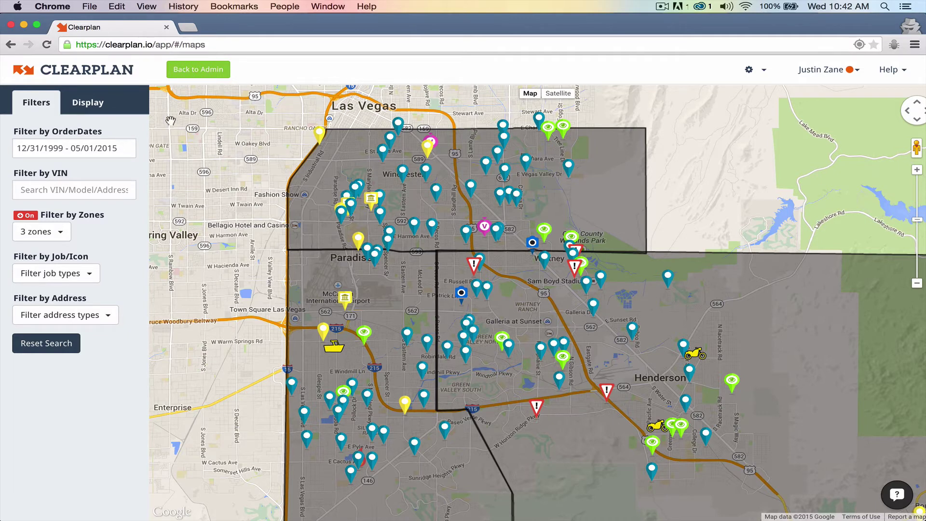
Set Show Zones back to No to hide the zone boundaries.
click(97, 111)
click(59, 152)
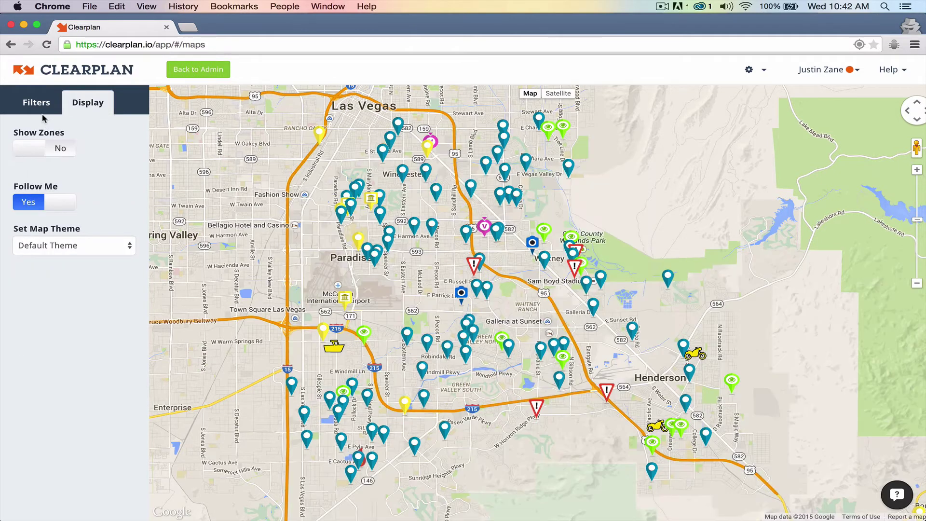
click(36, 100)
Glance at the zone list, pan toward Paradise and Henderson, and open the check-in settings.
click(51, 237)
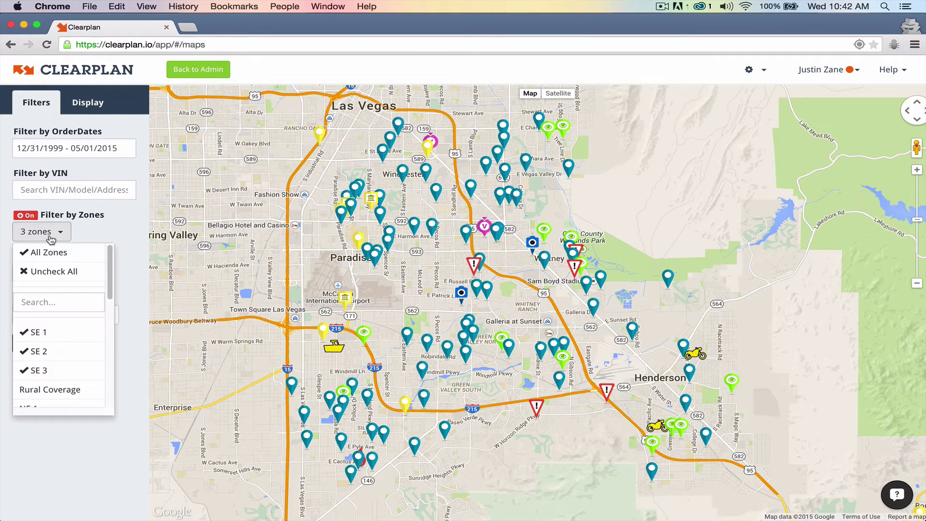
click(108, 230)
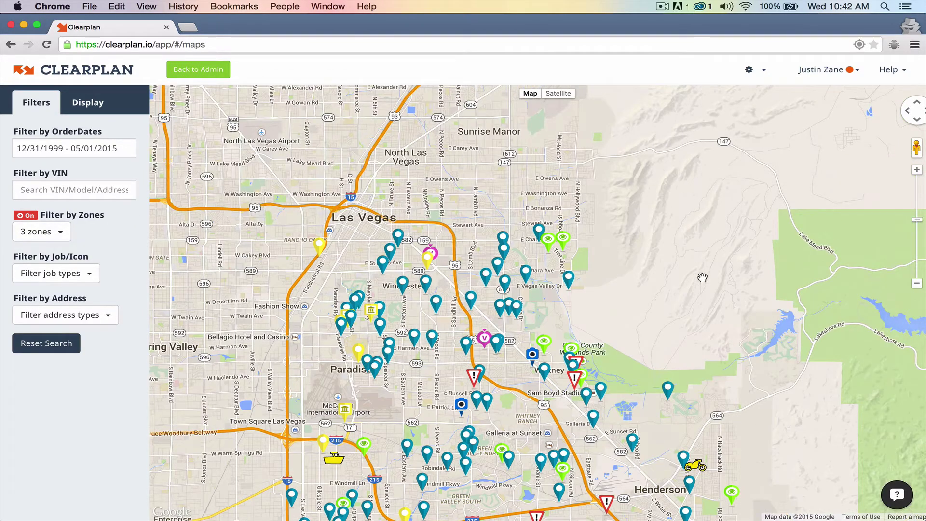
drag(764, 369, 747, 266)
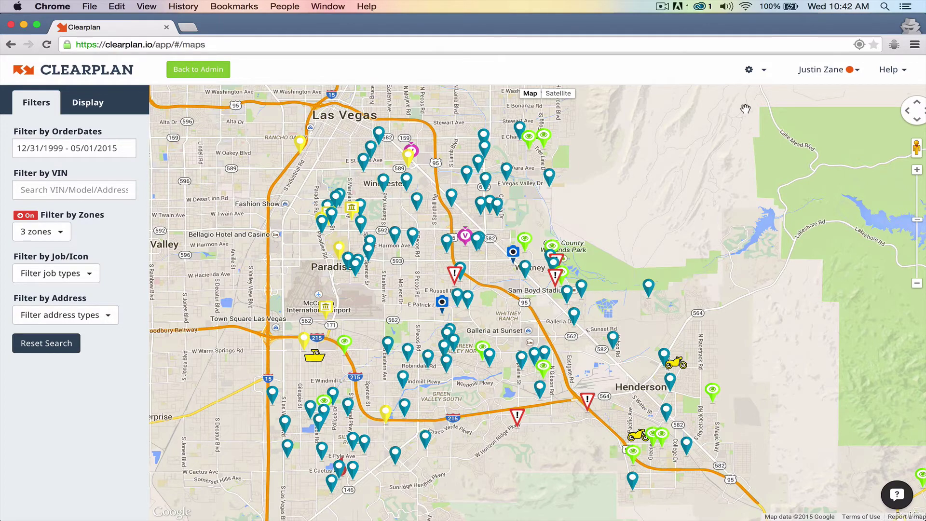
click(749, 70)
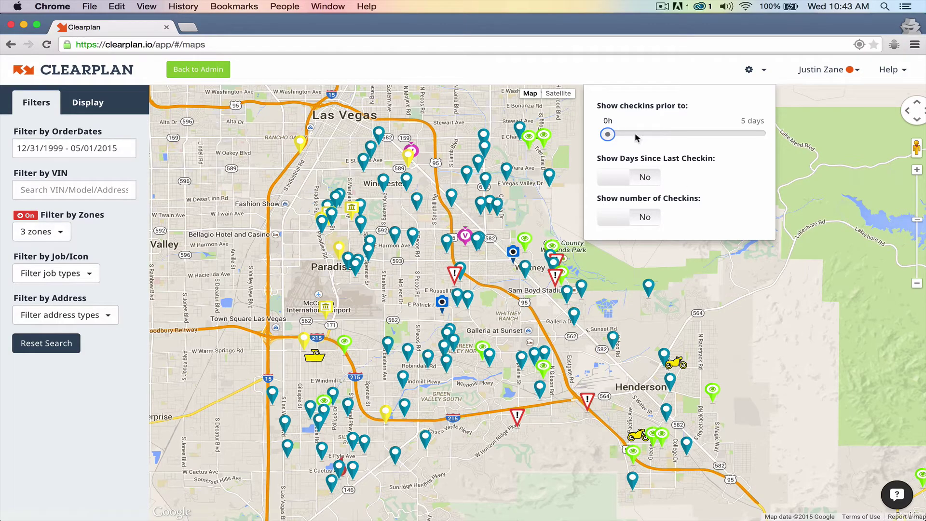
Raise the 'Show checkins prior to' cutoff to 2 days, then close settings and recentre the pins.
click(607, 135)
drag(609, 137, 637, 137)
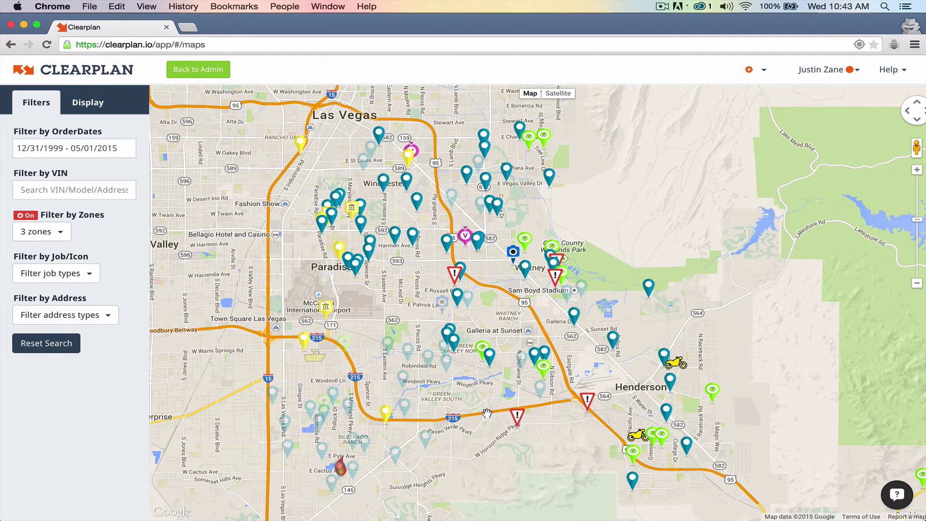
mouse_move(750, 75)
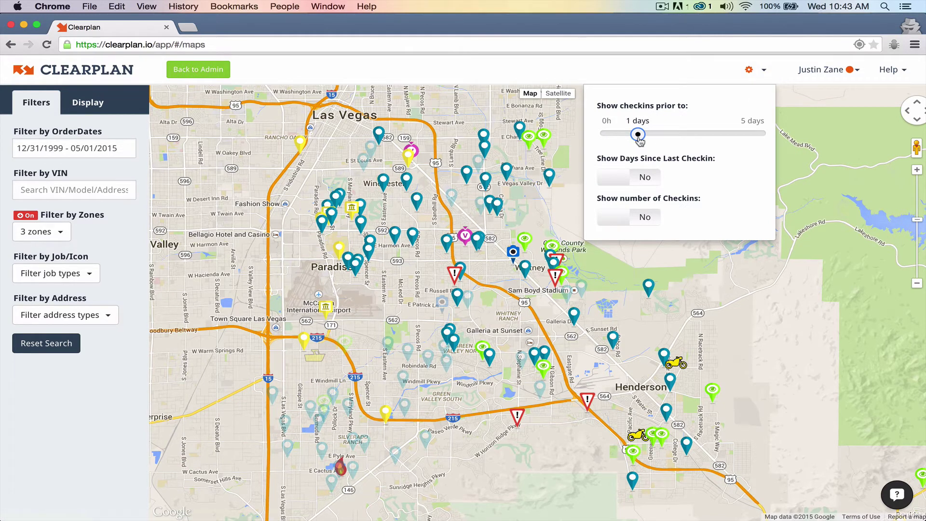
drag(638, 136, 670, 139)
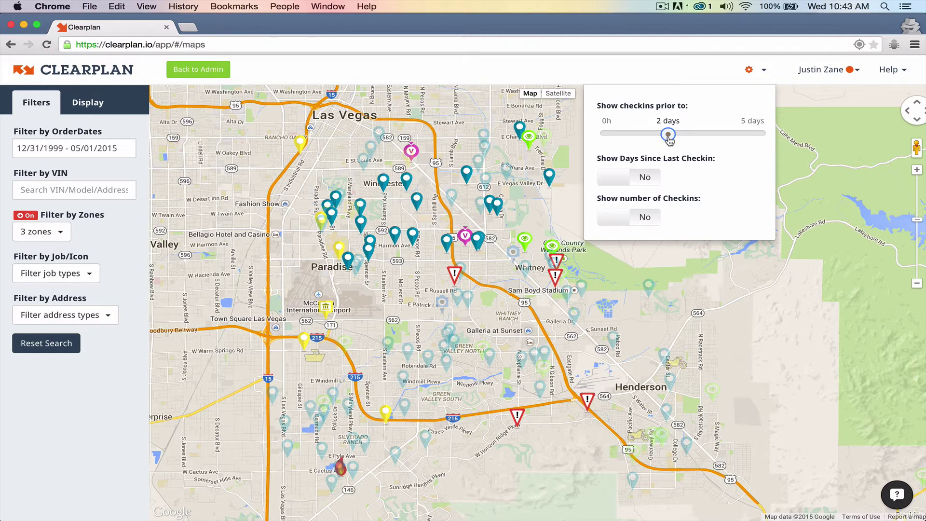
click(707, 313)
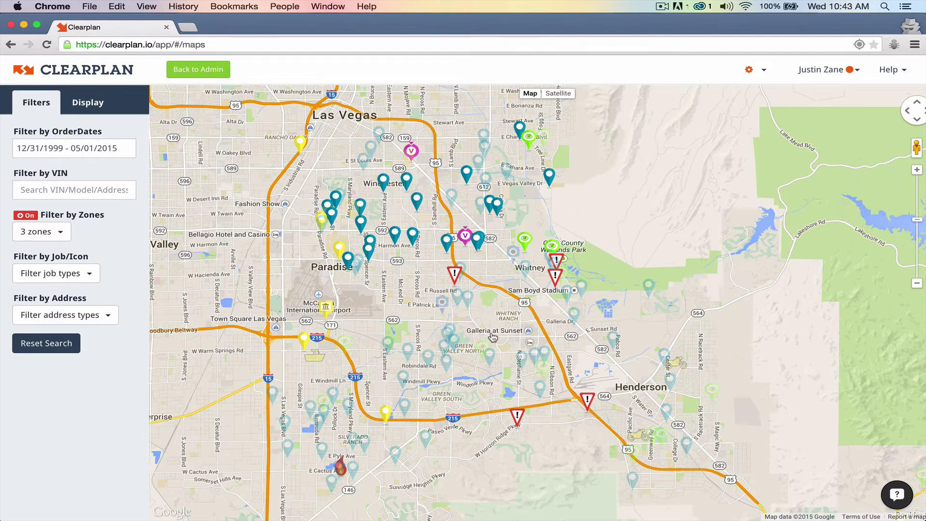
drag(288, 472, 349, 472)
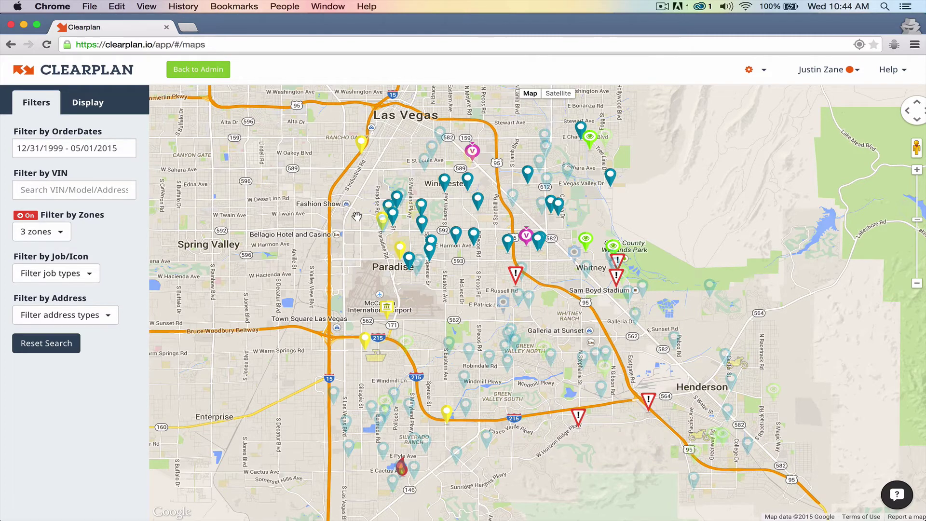
View the Royal Crest Street job pin's details, then reopen the check-in settings.
click(393, 205)
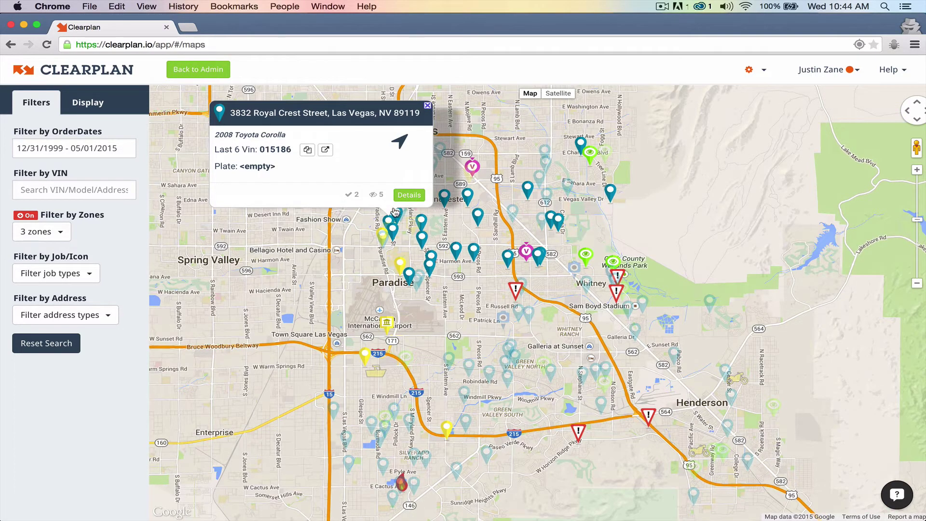
click(343, 227)
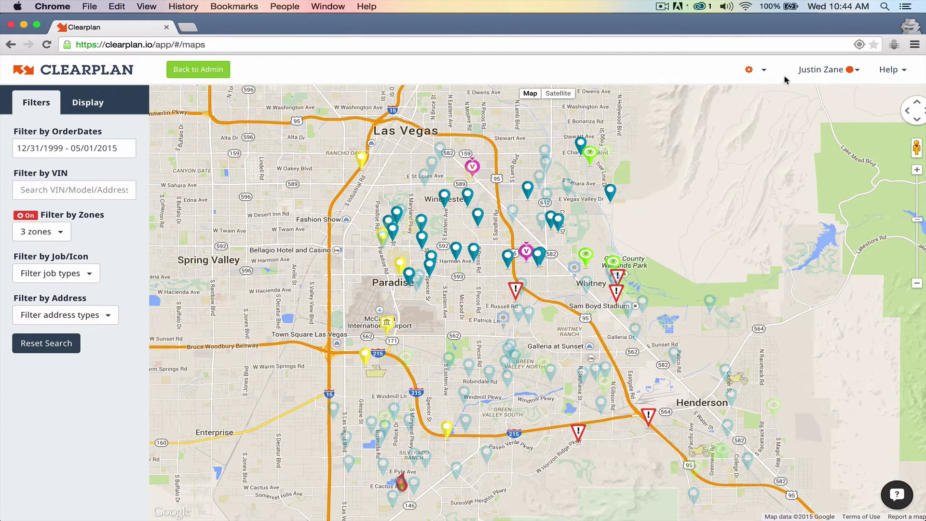
click(757, 76)
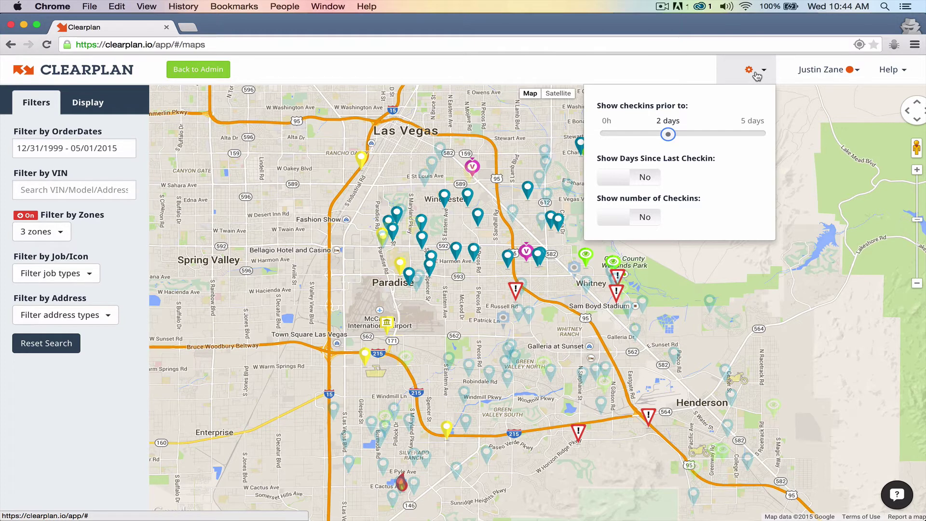
Lower the check-in cutoff to 0h and set 'Show Days Since Last Checkin' to Yes.
drag(668, 134, 607, 137)
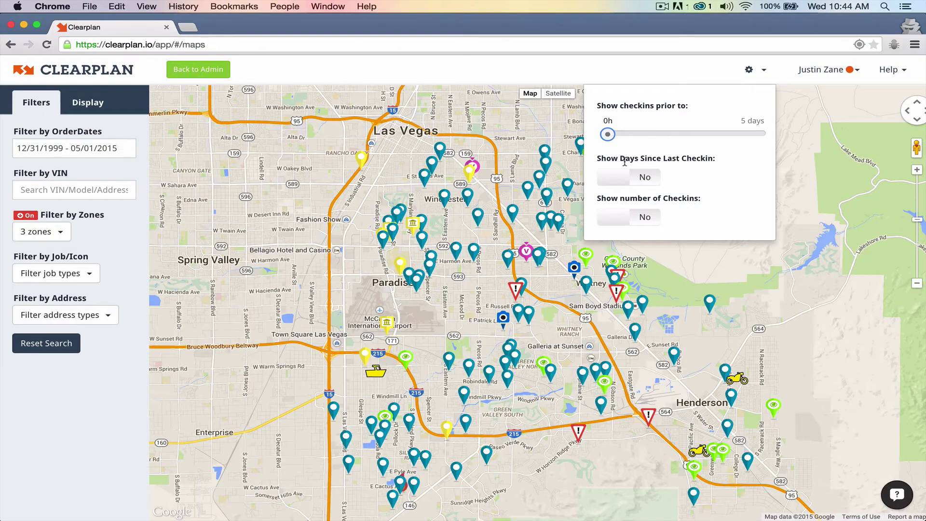
click(644, 180)
click(689, 307)
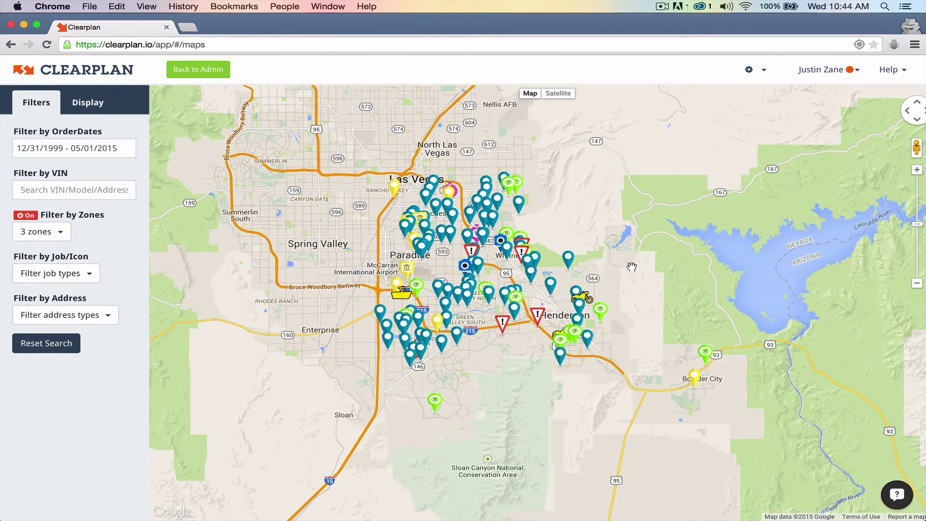
Zoom onto the Whitney area and point out pin day counts, including one near Andover Dr.
scroll(632, 266, up, 1)
drag(627, 269, 701, 286)
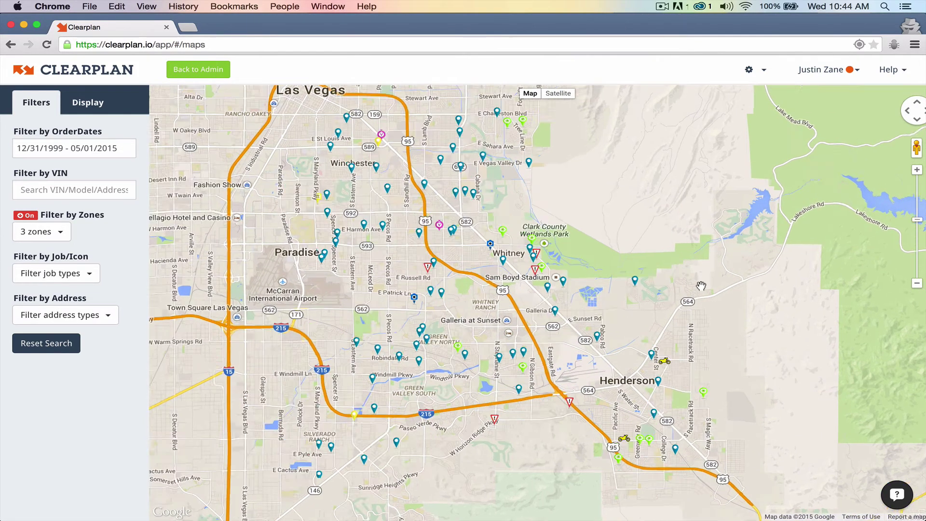
scroll(701, 286, up, 1)
drag(482, 323, 665, 326)
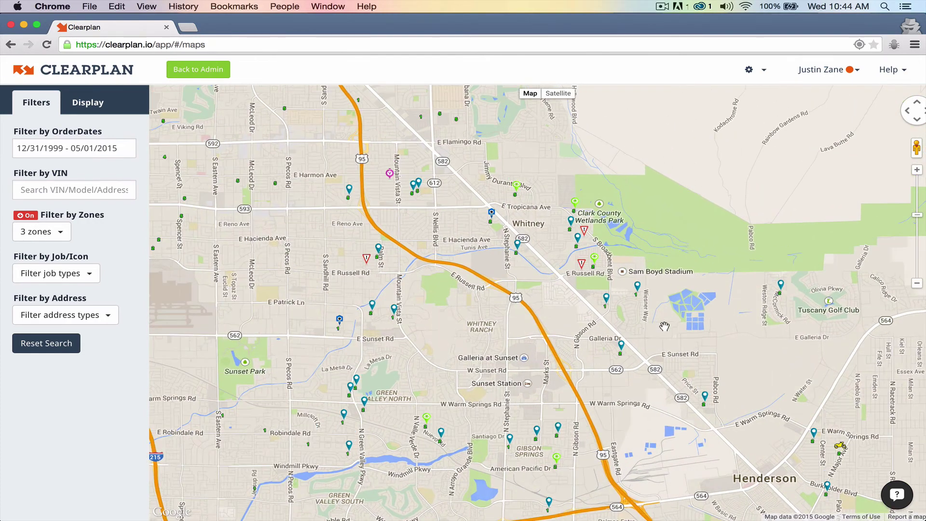
scroll(664, 326, up, 1)
drag(482, 271, 544, 285)
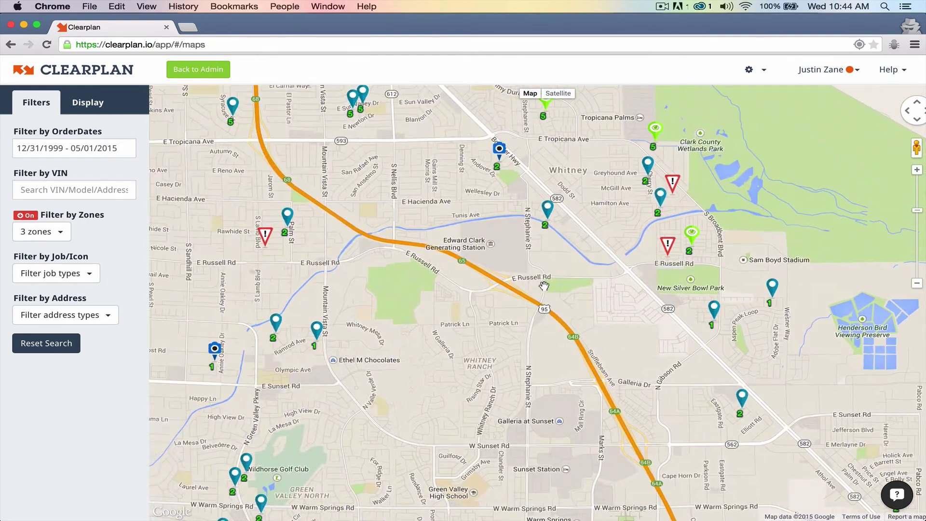
click(543, 231)
click(492, 171)
Pan the map west to East Tropicana Ave and Eastern Ave pins showing day counts.
click(760, 71)
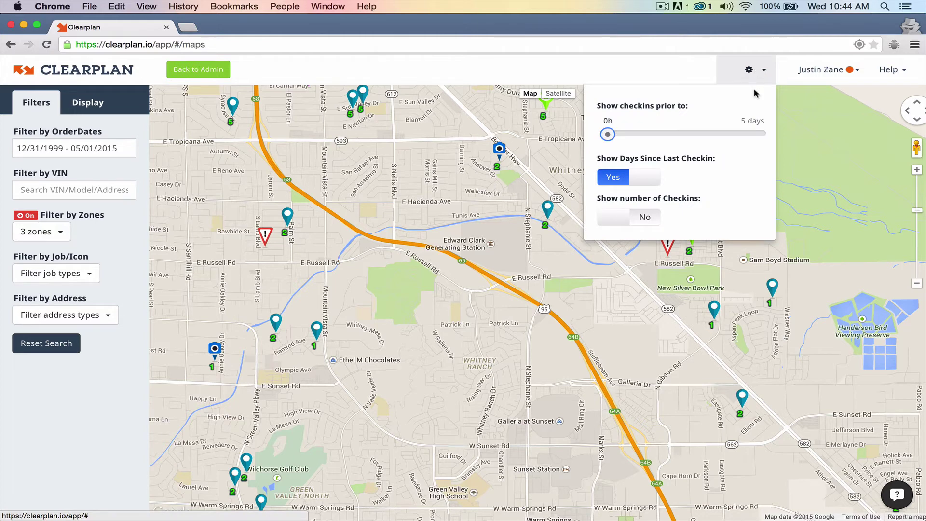
click(788, 166)
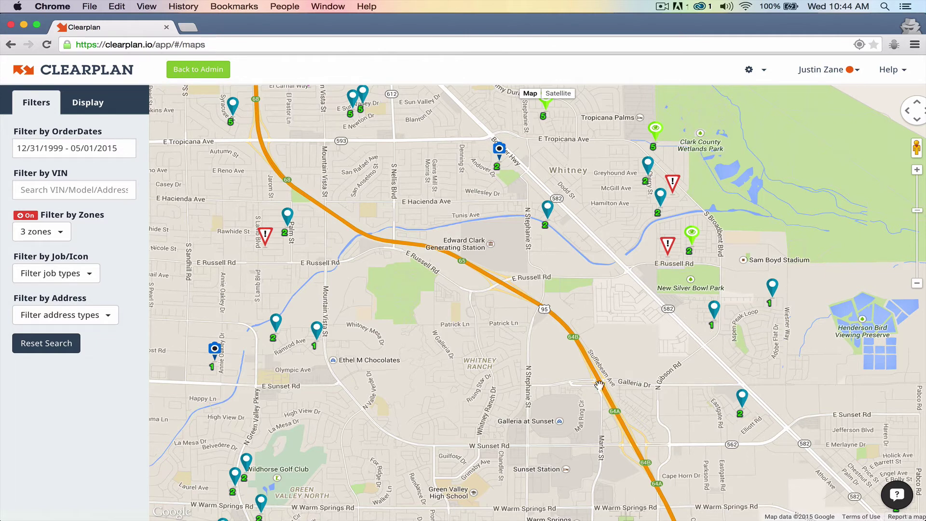
drag(540, 128, 542, 153)
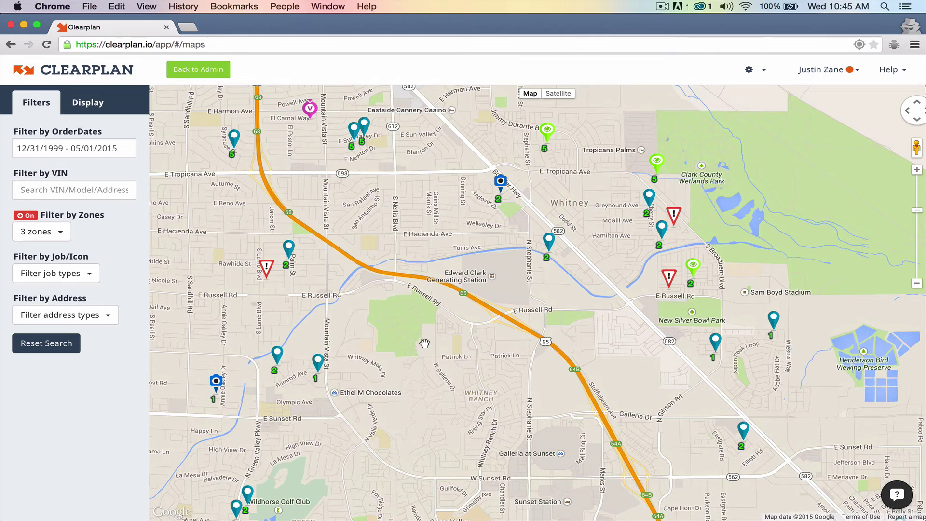
drag(380, 298, 628, 316)
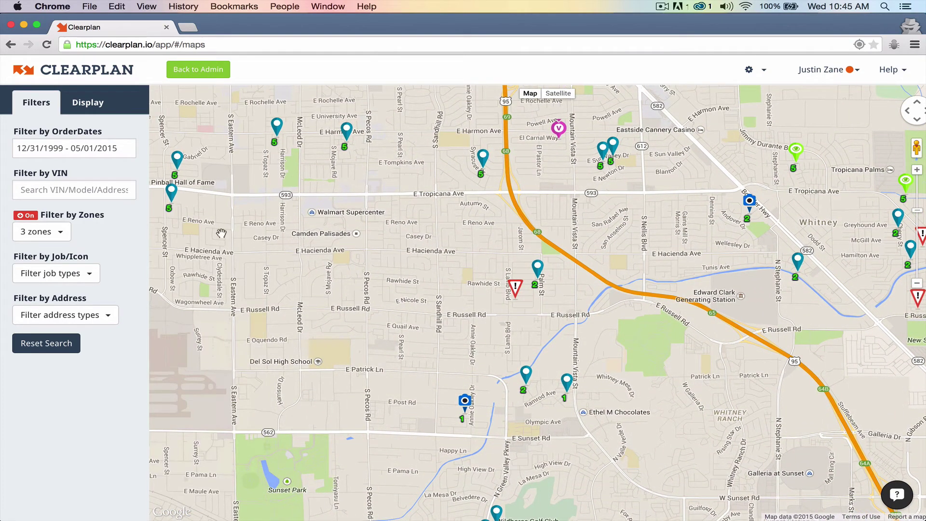
click(761, 71)
Scroll through the job-type filter list without choosing, then open the address-type filter list.
click(79, 276)
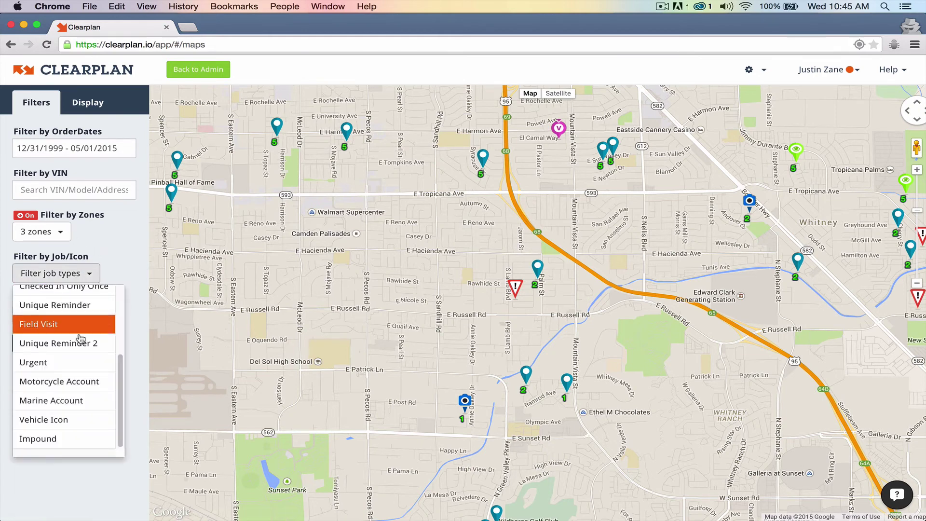
scroll(78, 345, up, 3)
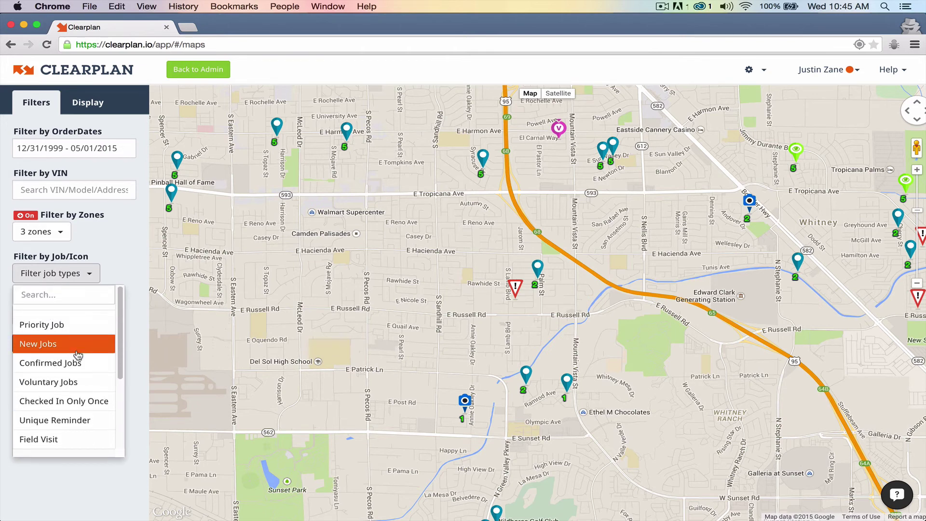
scroll(59, 335, down, 3)
scroll(60, 338, up, 2)
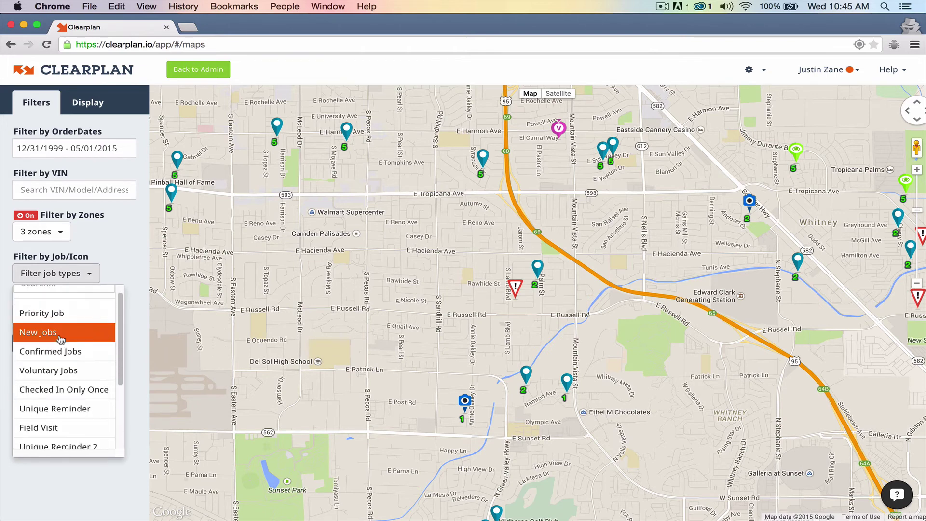
scroll(70, 366, down, 2)
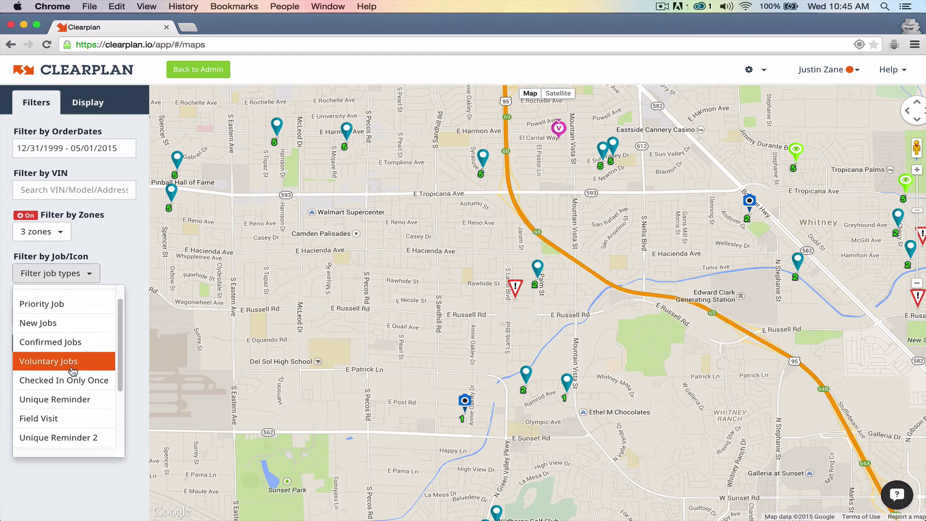
scroll(72, 380, down, 4)
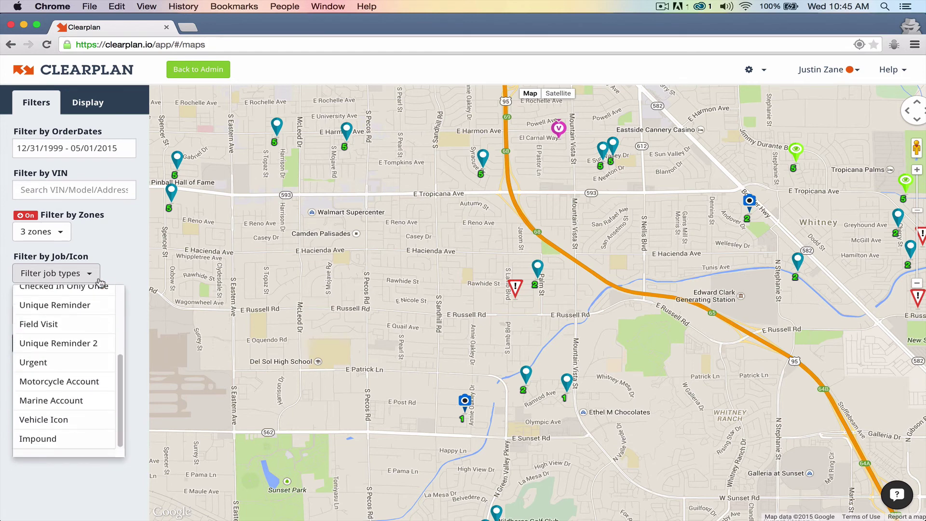
click(112, 261)
click(97, 316)
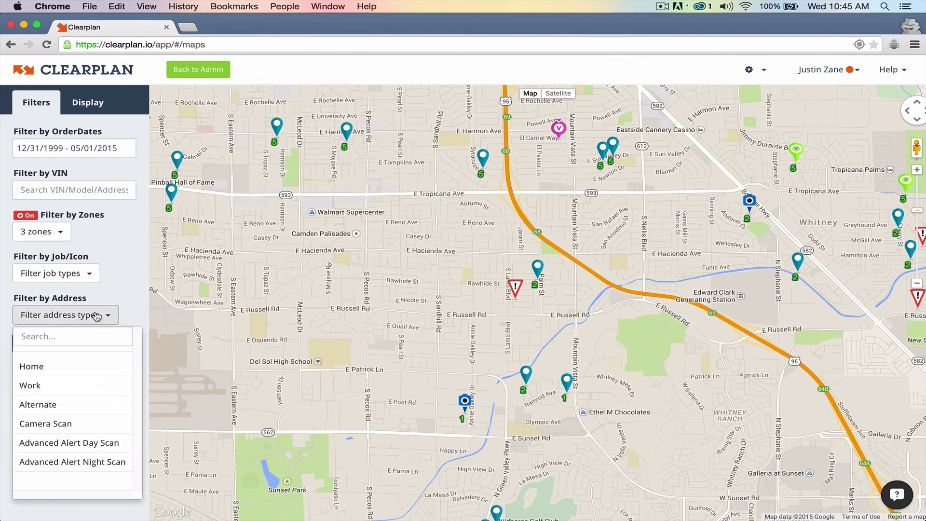